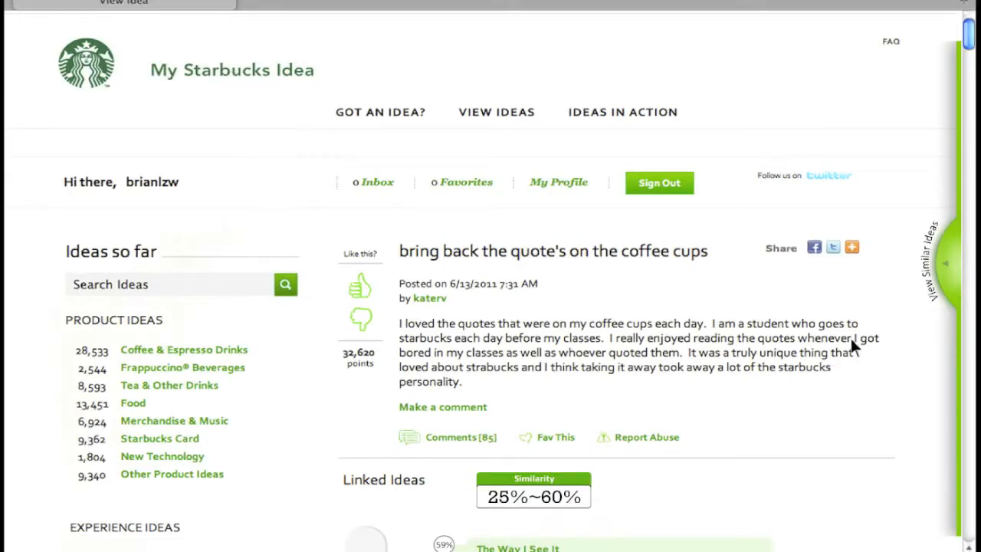
# Slide in the similar-ideas circular timeline for the coffee-cup quotes idea
pyautogui.click(940, 291)
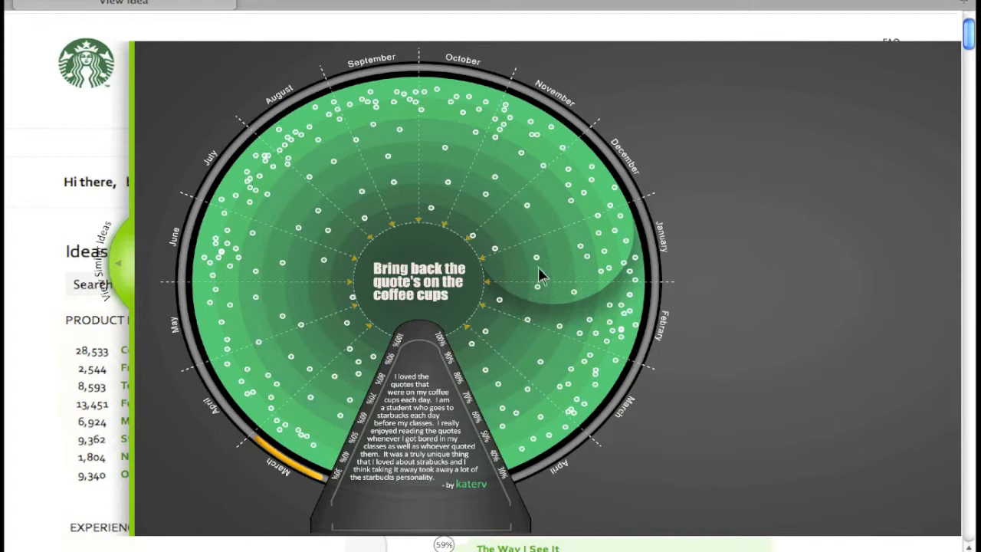
# Preview the 'Quotes/expressions on cups' idea near January, then dismiss the visualization panel
pyautogui.click(613, 206)
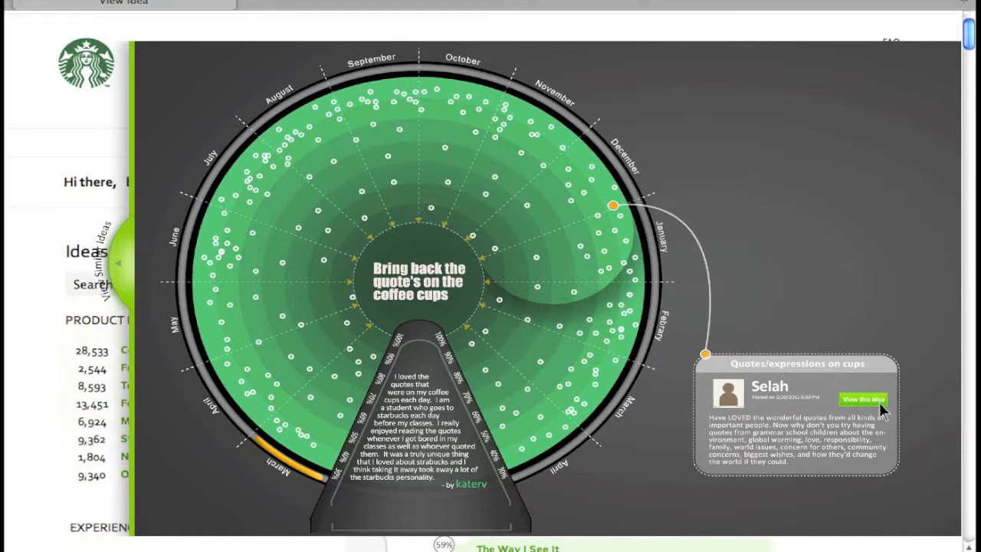
pyautogui.click(125, 249)
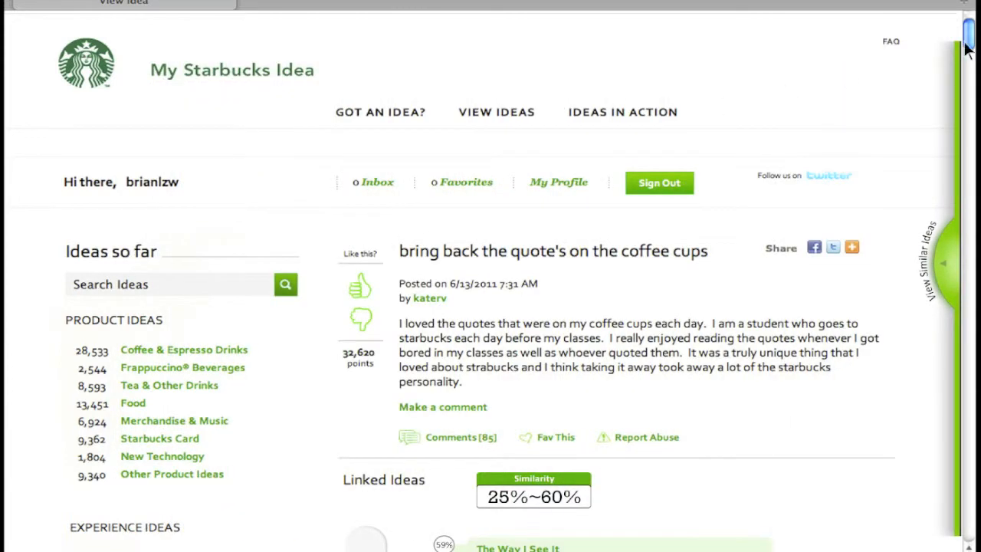
pyautogui.scroll(-3, 675, 153)
pyautogui.scroll(-2, 690, 230)
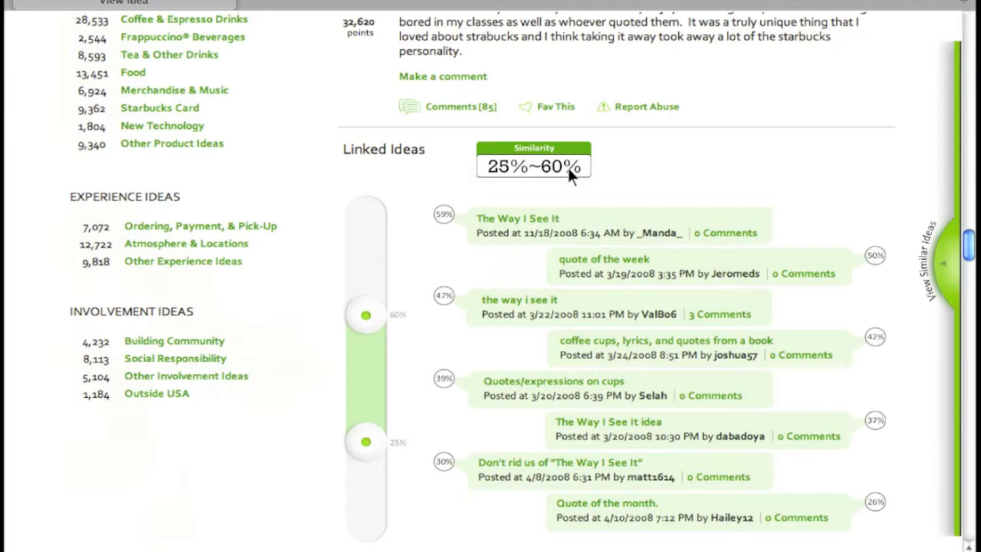
pyautogui.moveTo(969, 246); pyautogui.dragTo(968, 50)
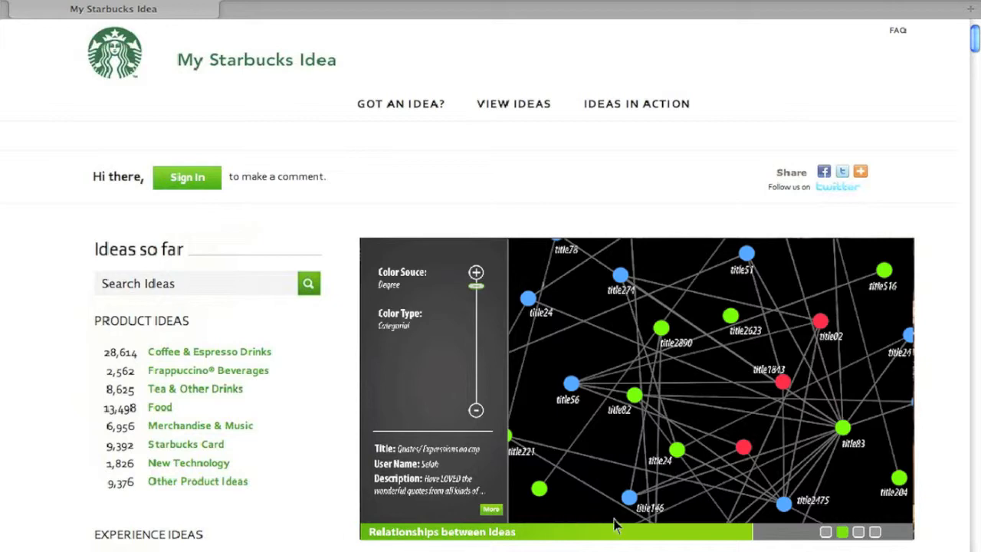
# Step the banner through the classification treemap and multi-user timeline to the Tag Clouds view
pyautogui.click(876, 533)
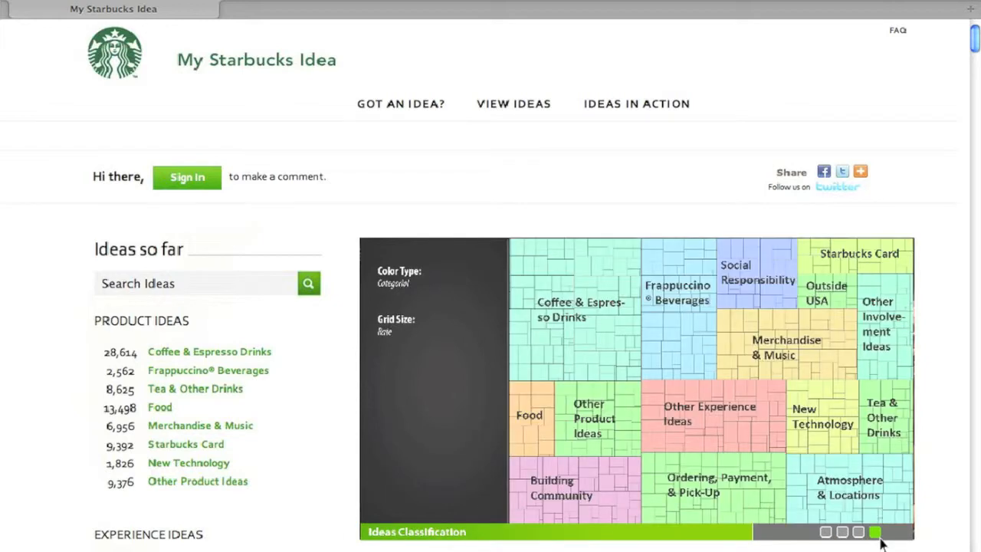
pyautogui.click(827, 535)
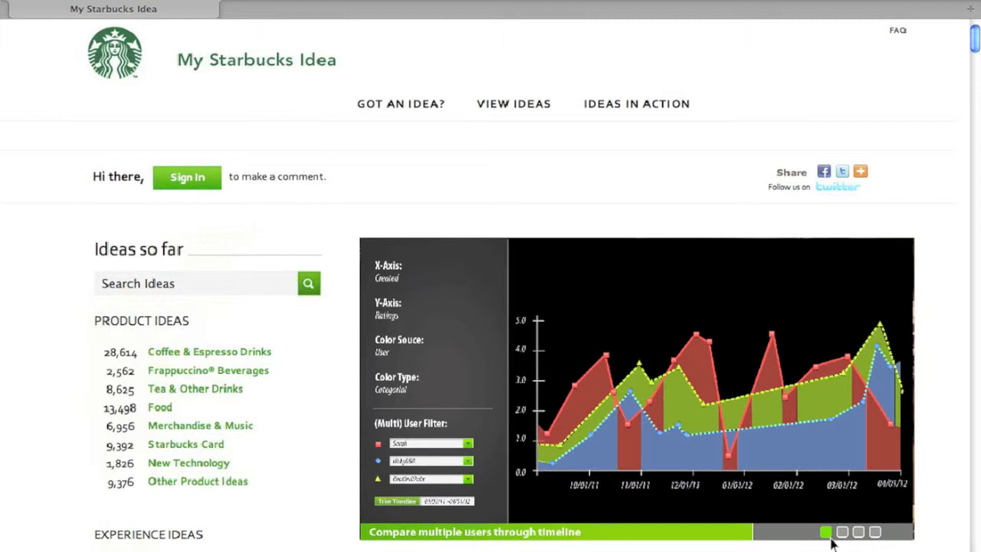
pyautogui.click(859, 533)
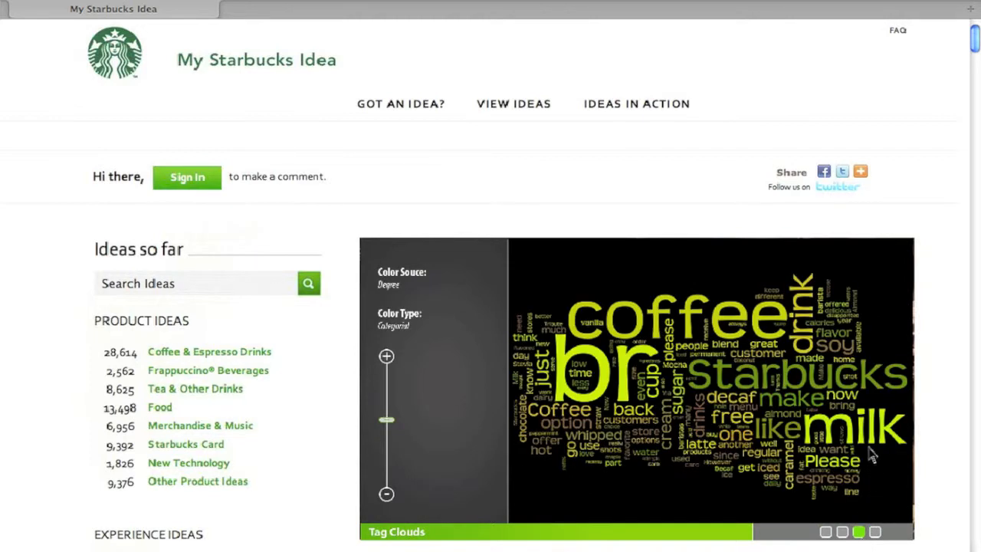
pyautogui.moveTo(973, 46); pyautogui.dragTo(974, 296)
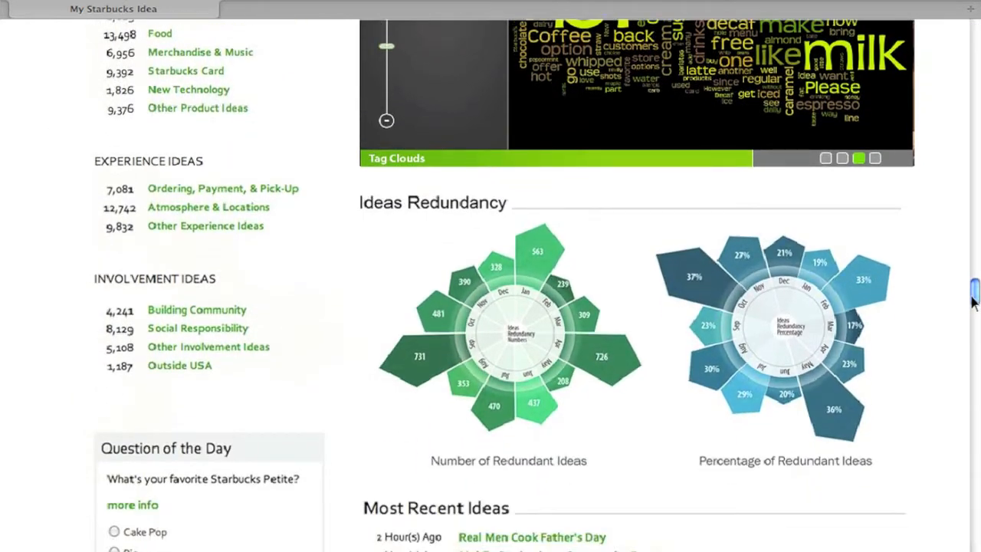